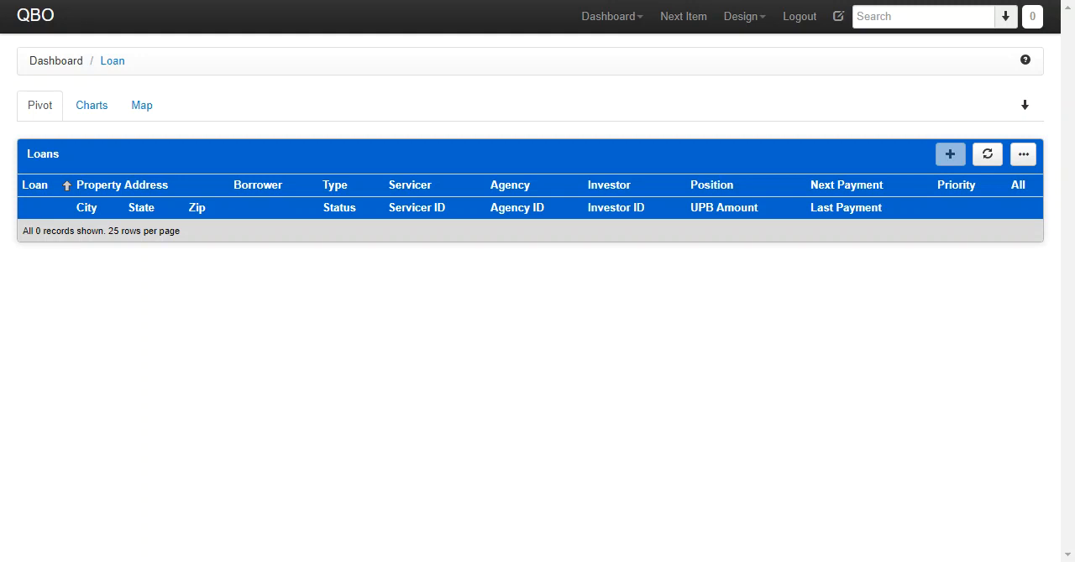
- Search for loans matching 123123 and select all results
left_click(936, 17)
type("123123")
key("Return")
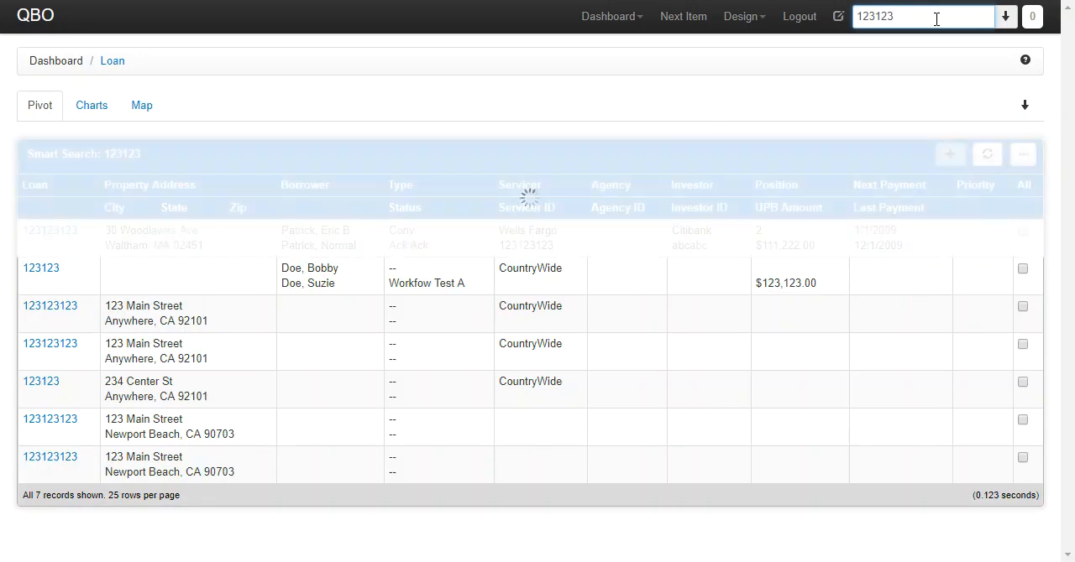
left_click(1023, 188)
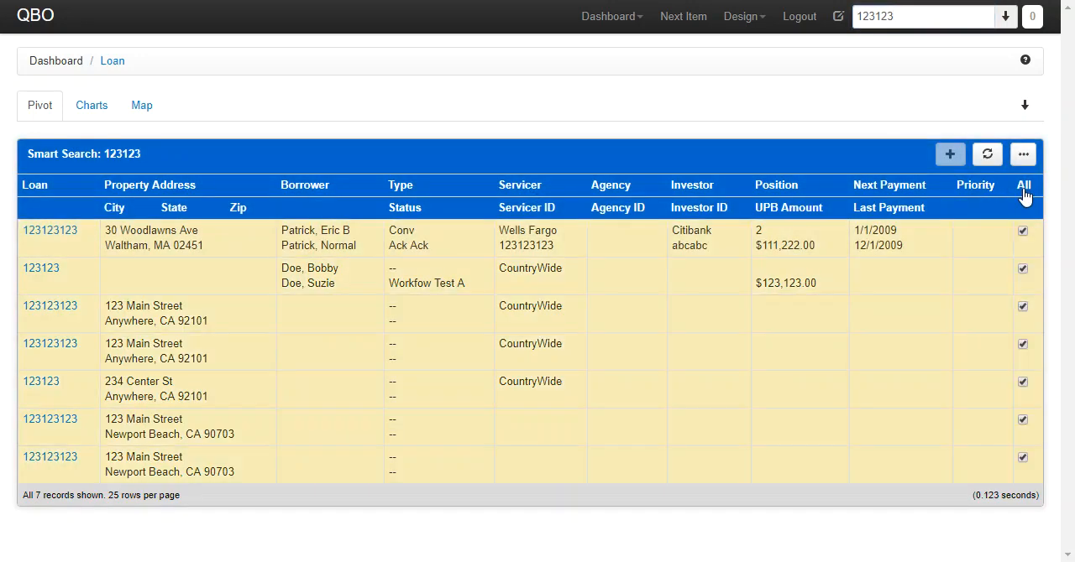
- Open the Import - Batch Apply page from the Dashboard
left_click(1023, 156)
left_click(609, 24)
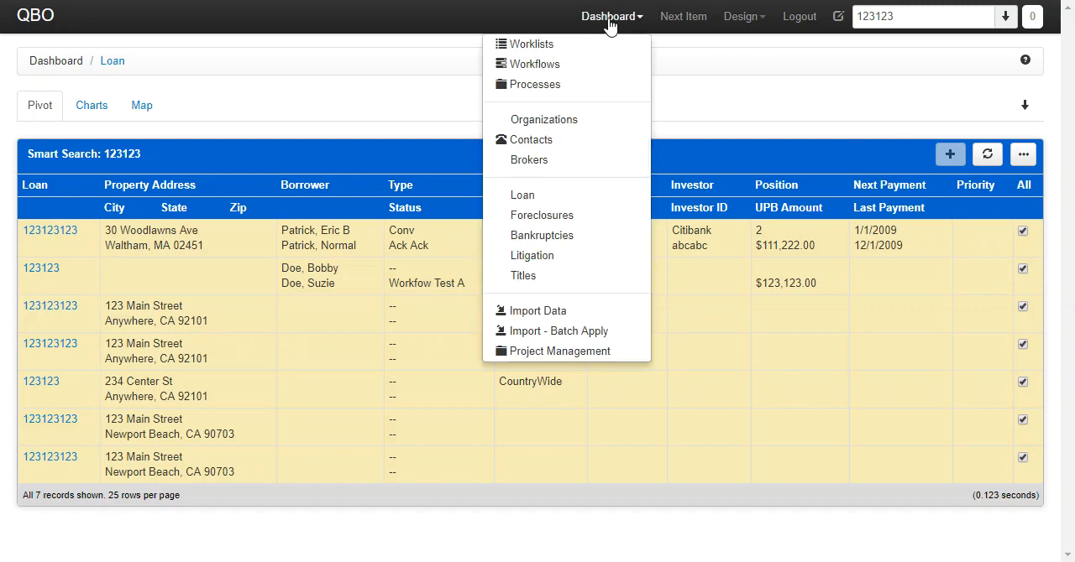
left_click(590, 331)
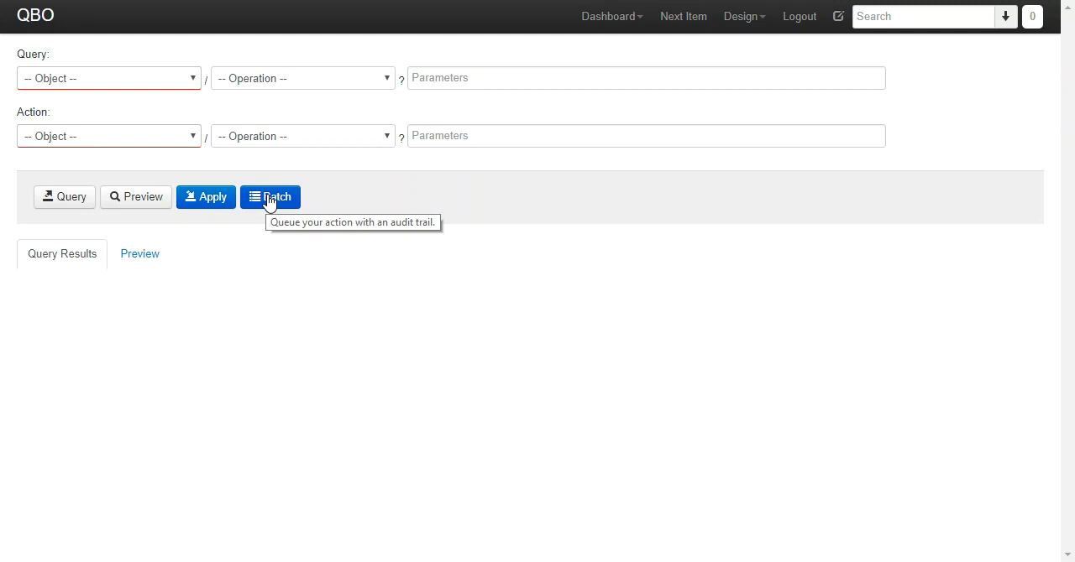
- Query Loan objects with the Search operation and parameters State=HI,AZ, and review the results
left_click(162, 74)
type("loan")
key("Return")
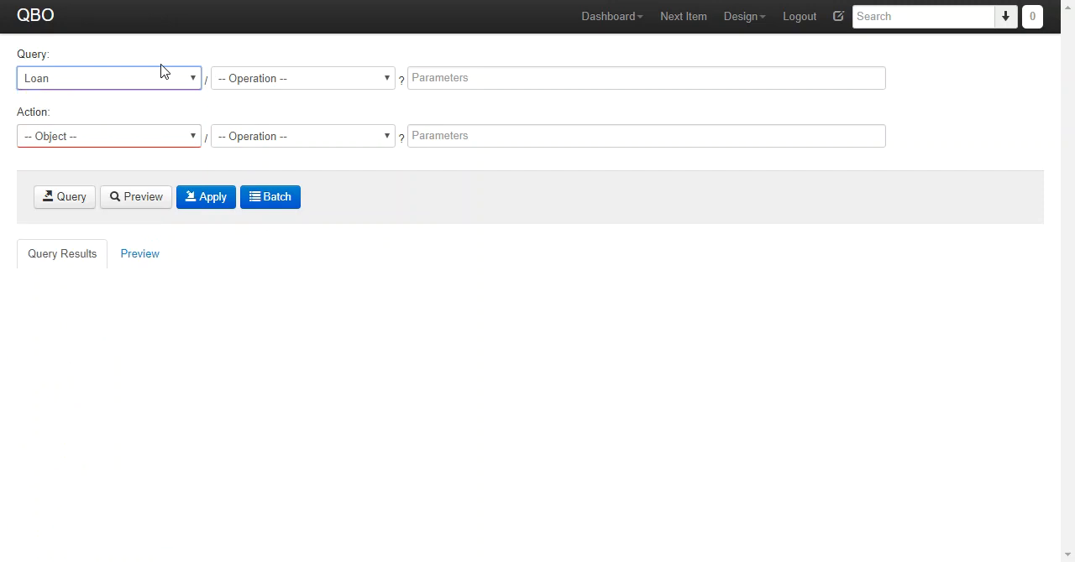
key("Tab")
type("se")
key("Tab")
type("State=")
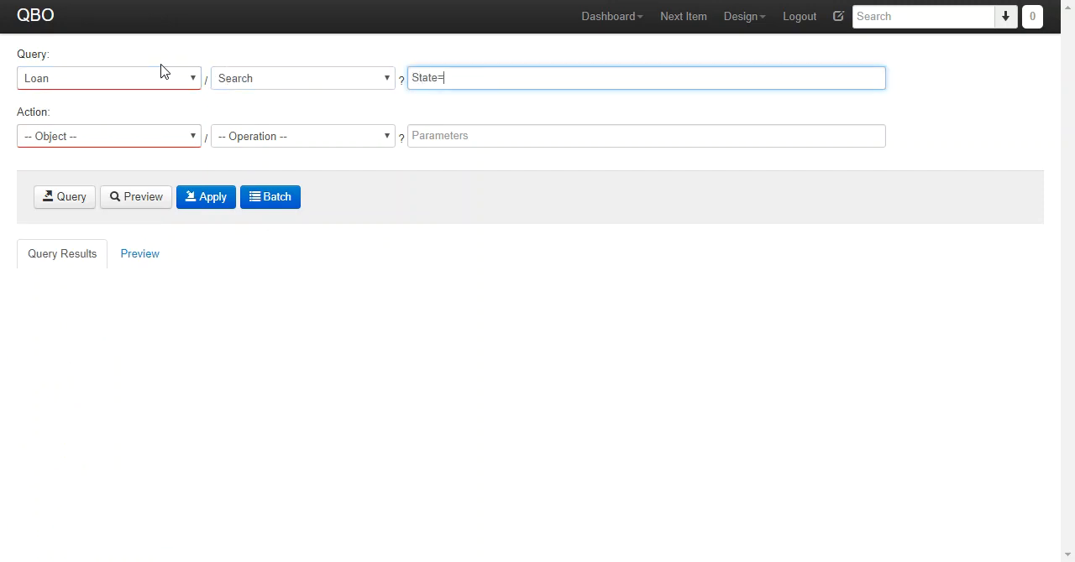
type("HI,AZ")
left_click(69, 198)
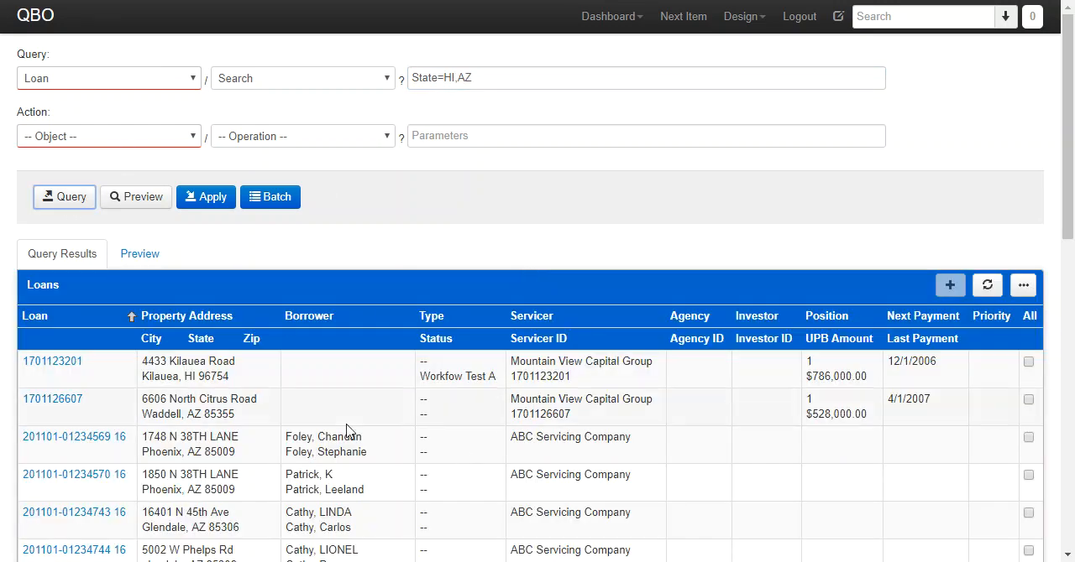
scroll(347, 430, "down", 10)
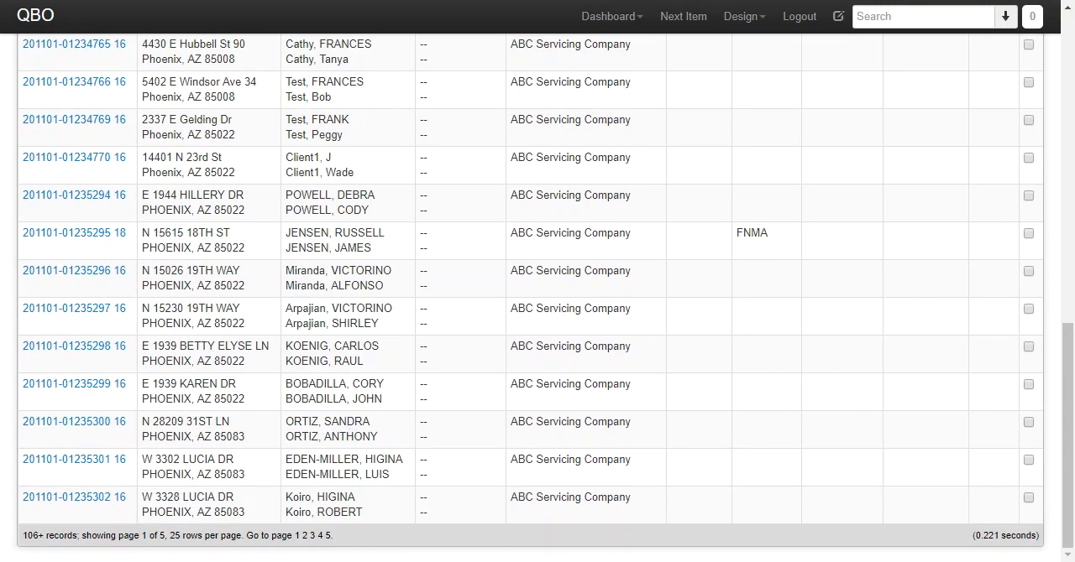
scroll(257, 504, "up", 10)
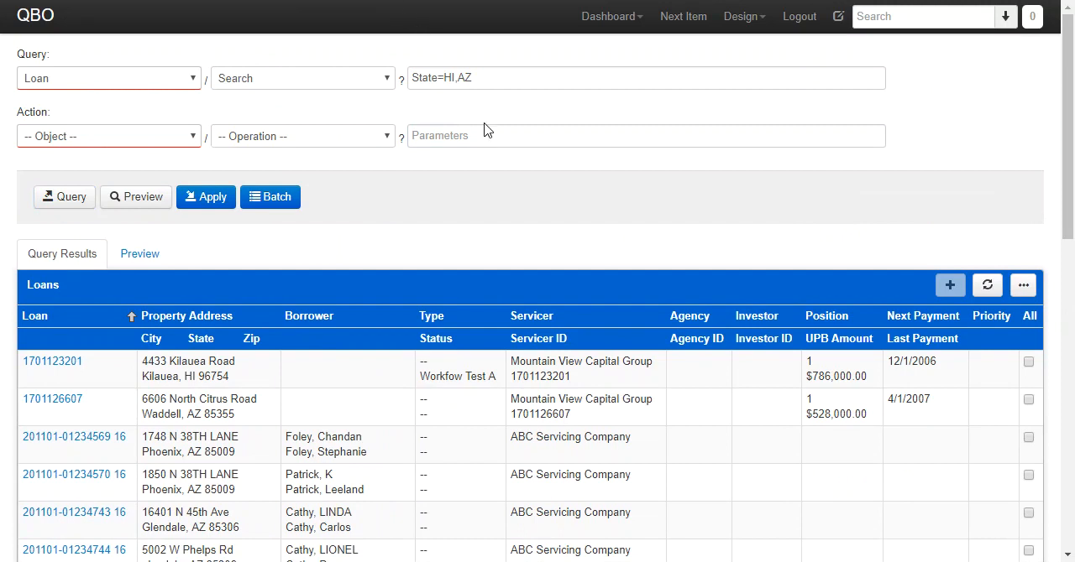
- Set the action to Message / Send with parameters ToAddress set to the recipient's e-mail and Subject=Loan {Loan} is in {State}
left_click(132, 141)
type("mes")
key("Return")
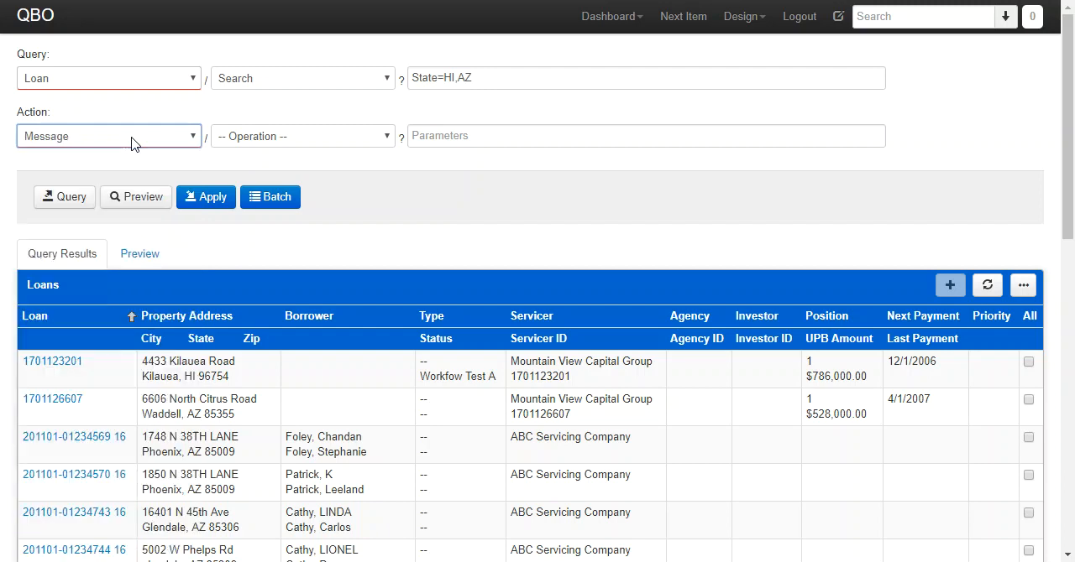
key("Tab")
type("send")
key("Tab")
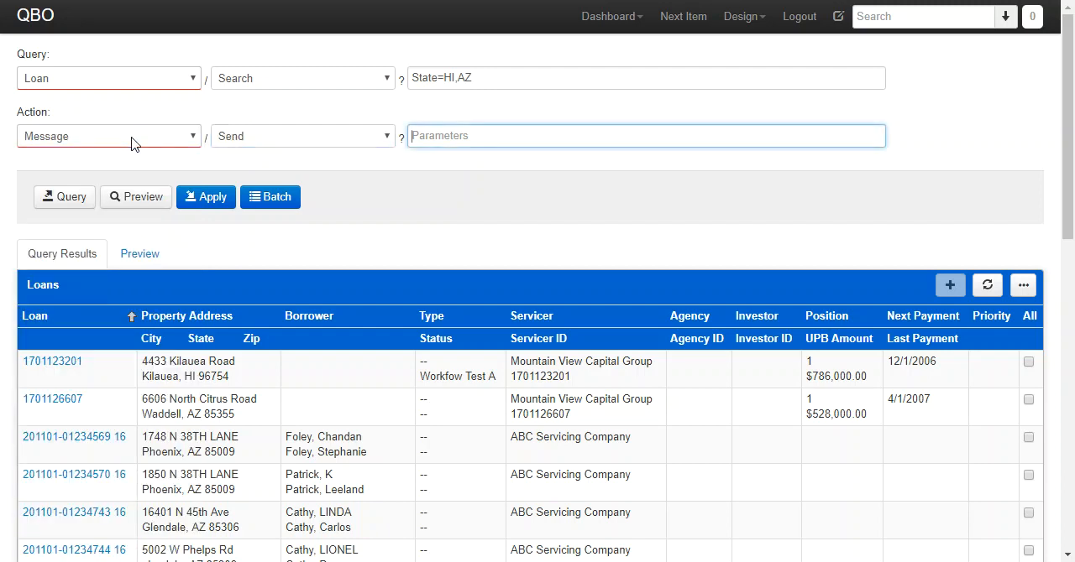
key("ctrl+v")
left_click_drag(469, 136, 775, 137)
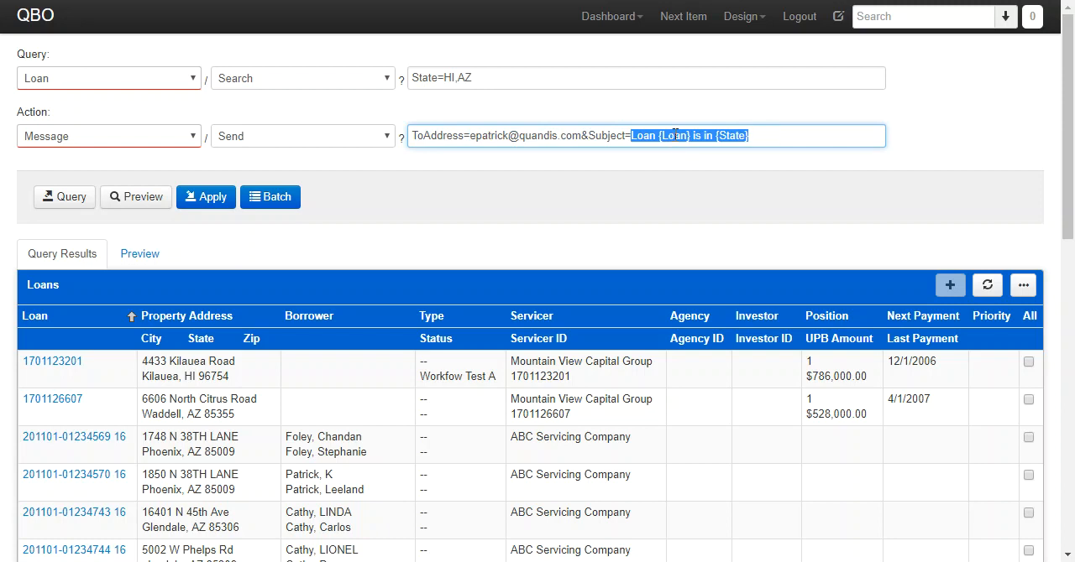
left_click(768, 135)
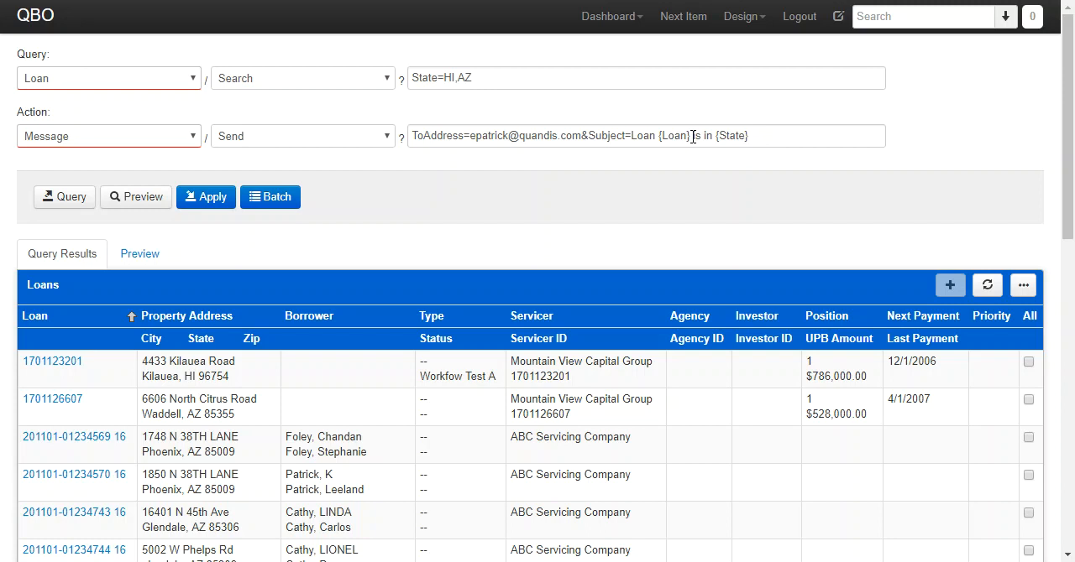
- Preview the generated Message/Send requests and inspect the subject lines per loan
left_click(132, 200)
left_click(139, 254)
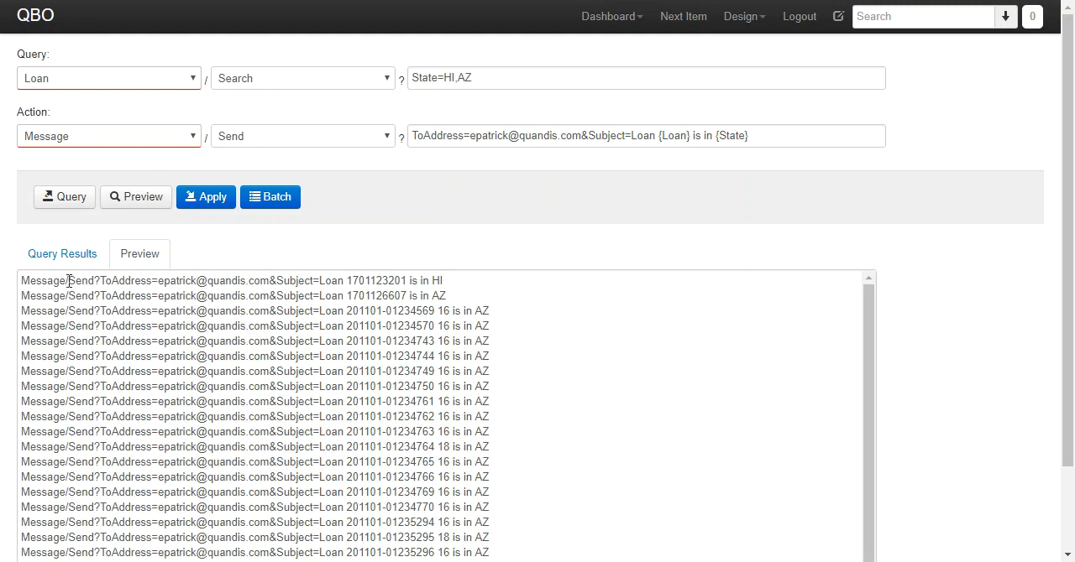
left_click_drag(328, 282, 402, 283)
double_click(442, 307)
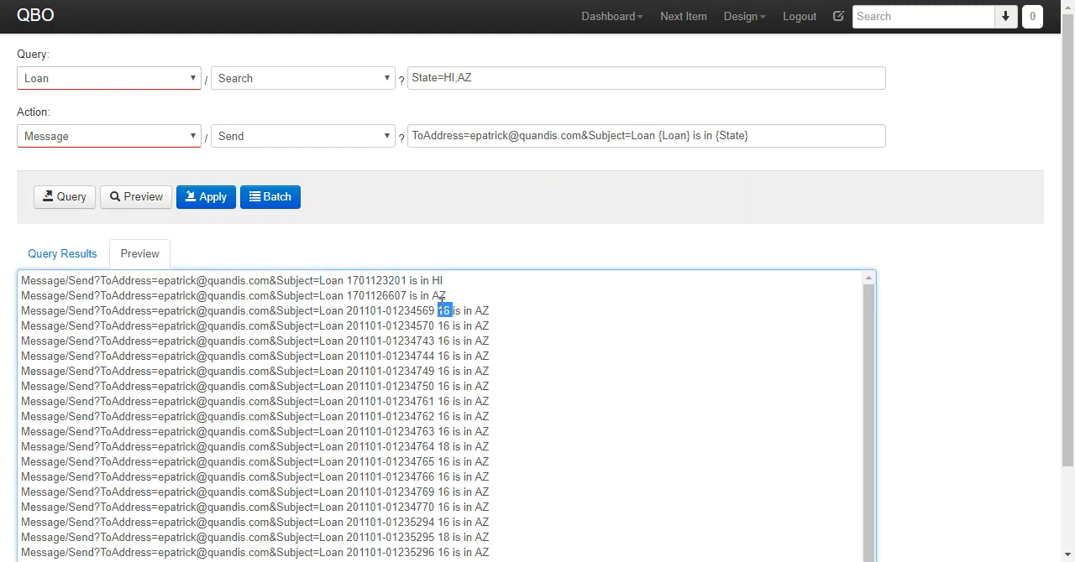
double_click(438, 296)
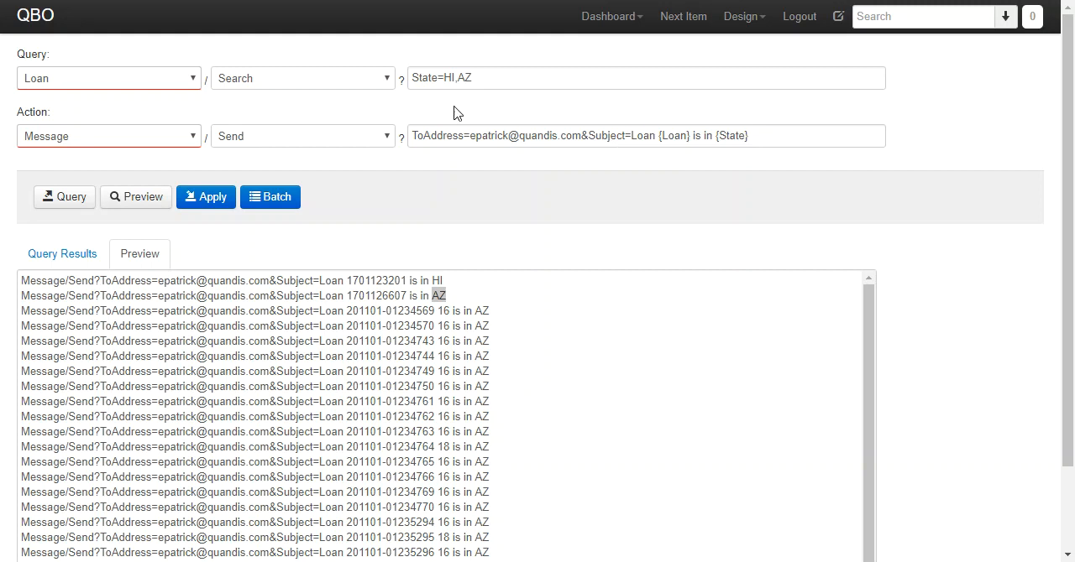
- Queue the Message/Send action as a batch with an audit trail
left_click(274, 198)
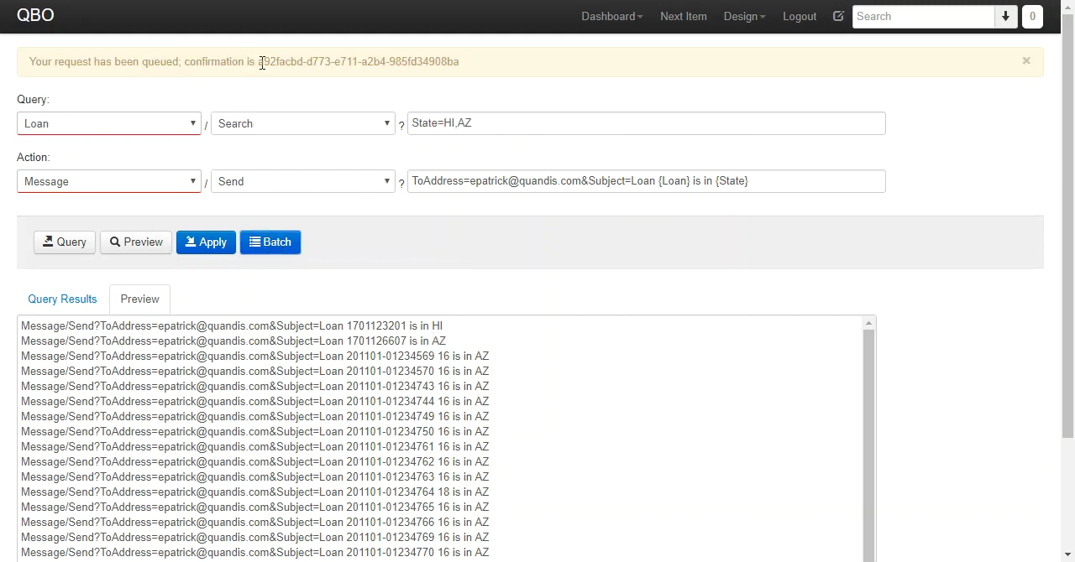
left_click_drag(259, 61, 489, 70)
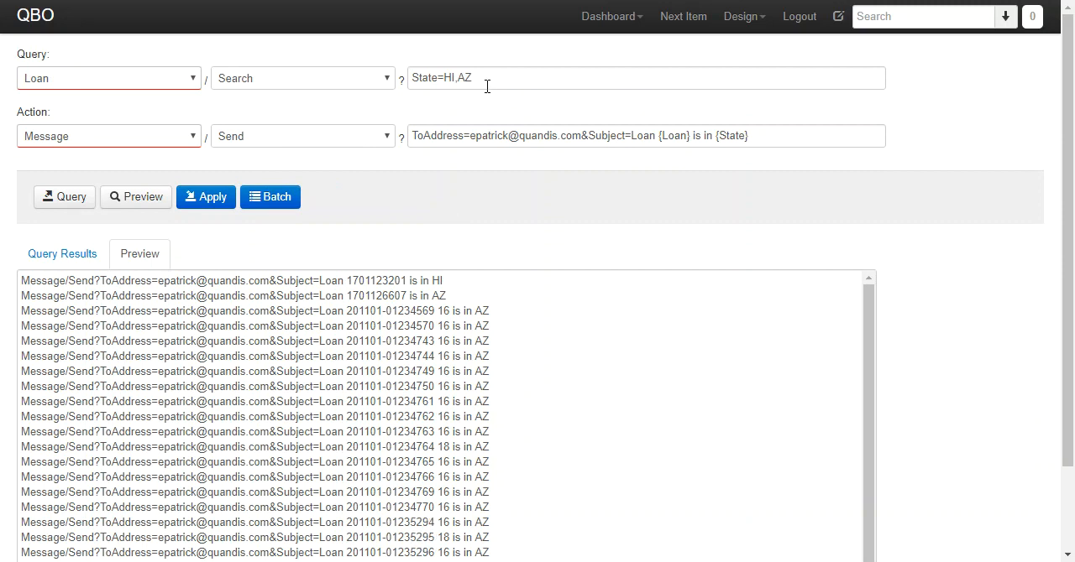
- Open the Batch Message/Send import file under Import Data and review its transactions
left_click(613, 19)
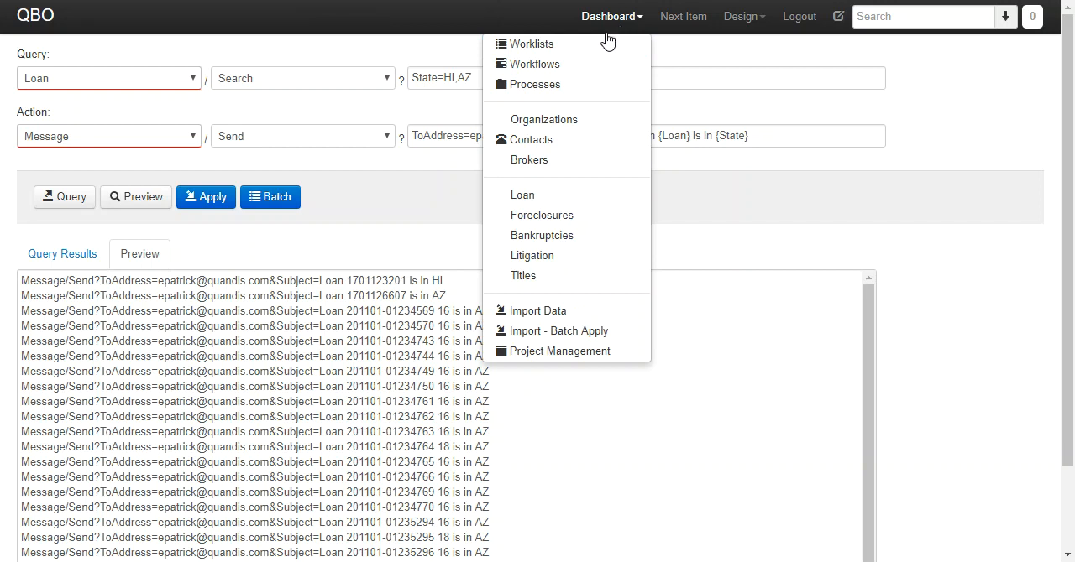
left_click(536, 313)
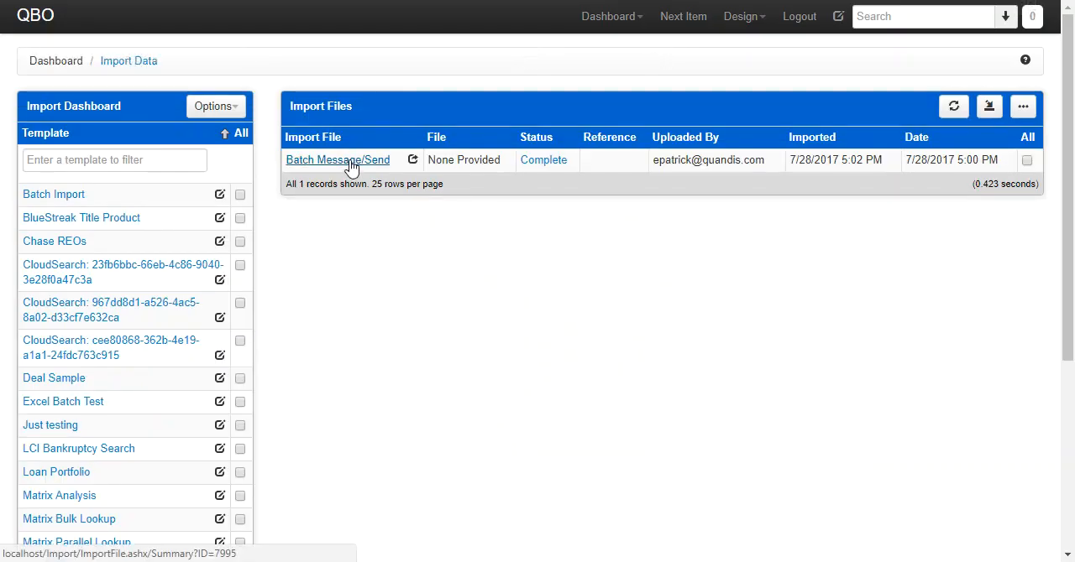
left_click(351, 166)
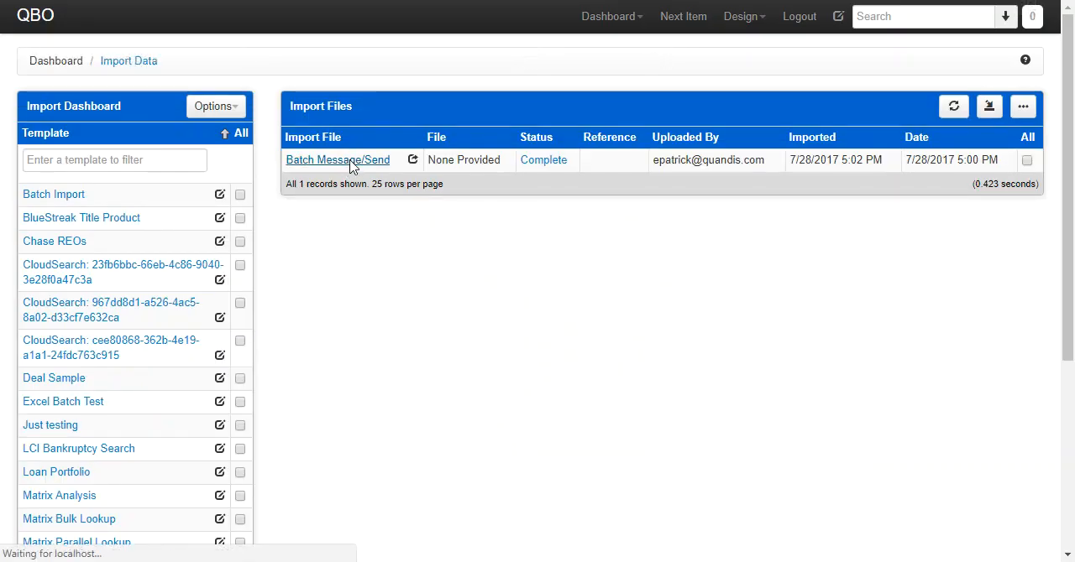
scroll(462, 294, "down", 3)
scroll(456, 281, "down", 1)
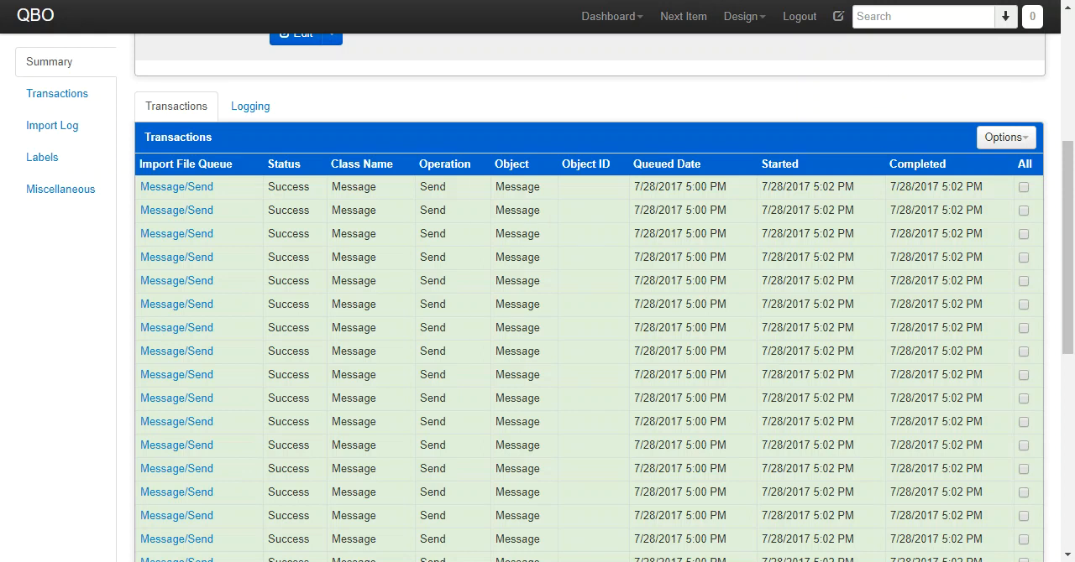
- Check the mail inbox for the sent loan messages and return to the Import - Batch Apply page
left_click(328, 0)
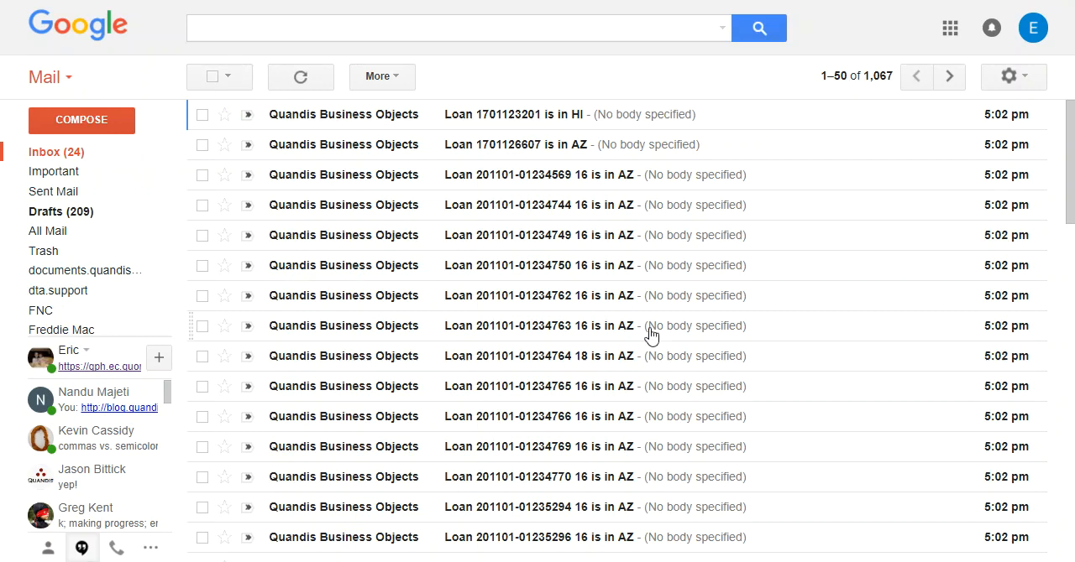
left_click(142, 0)
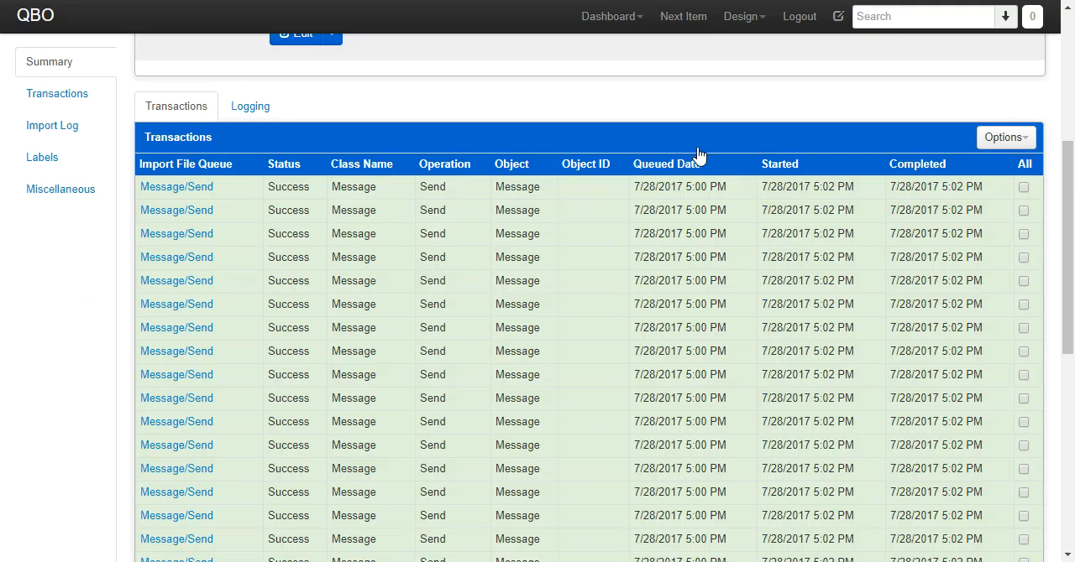
left_click(586, 29)
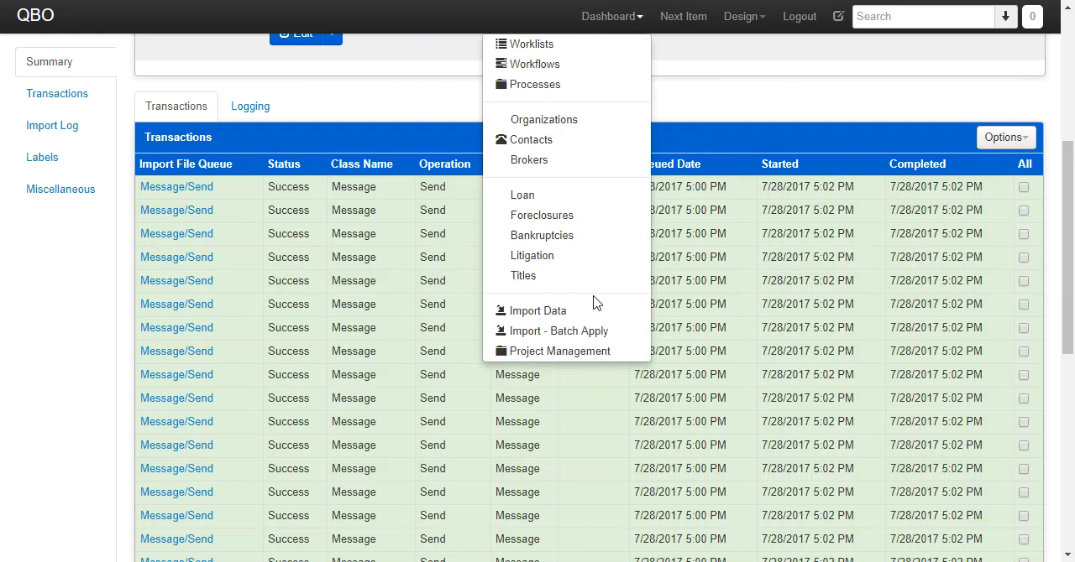
left_click(585, 336)
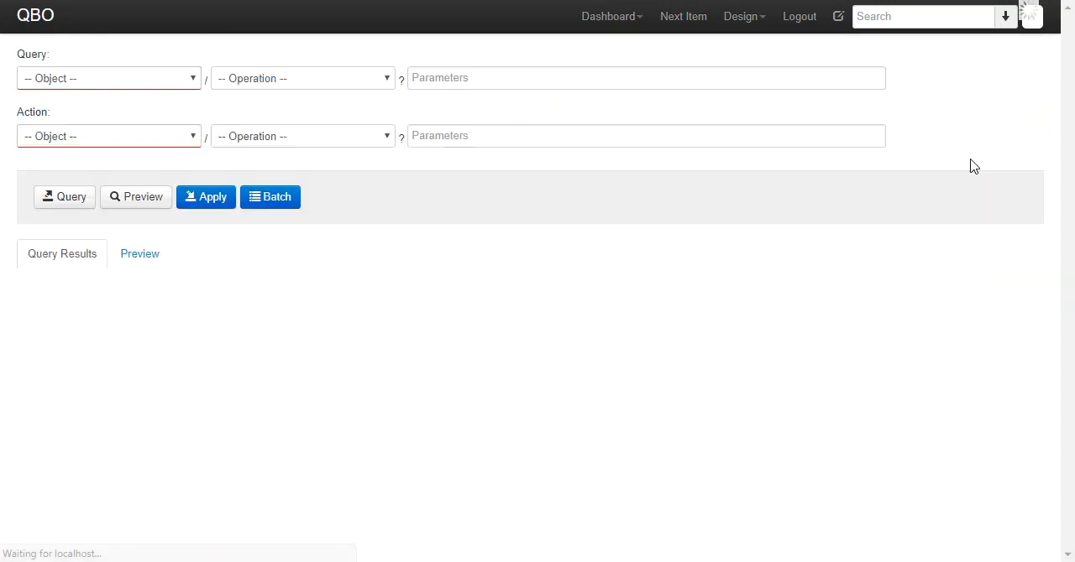